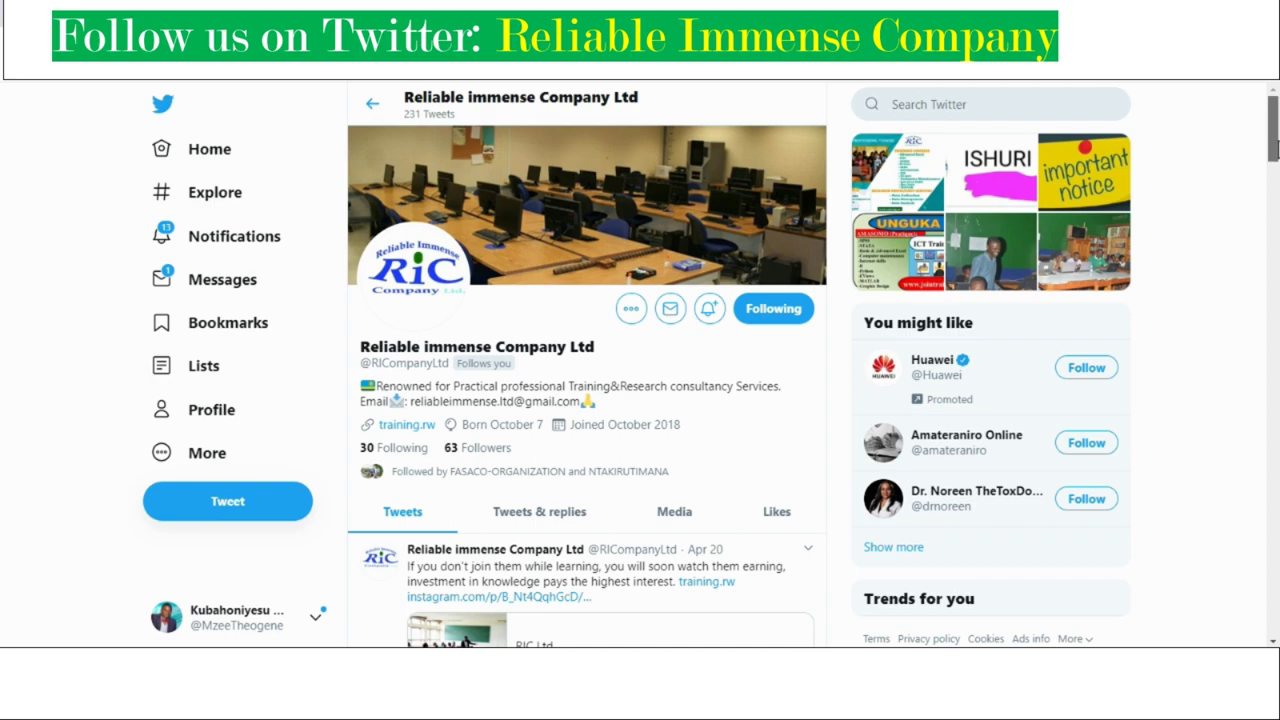
Step: Scroll through the Reliable immense Company Ltd Twitter tweets, then bring up the training.rw home page
scroll(700, 215, down, 1)
scroll(700, 215, up, 1)
mouse_move(1274, 122)
mouse_down()
mouse_move(1274, 237)
mouse_move(1276, 207)
mouse_up()
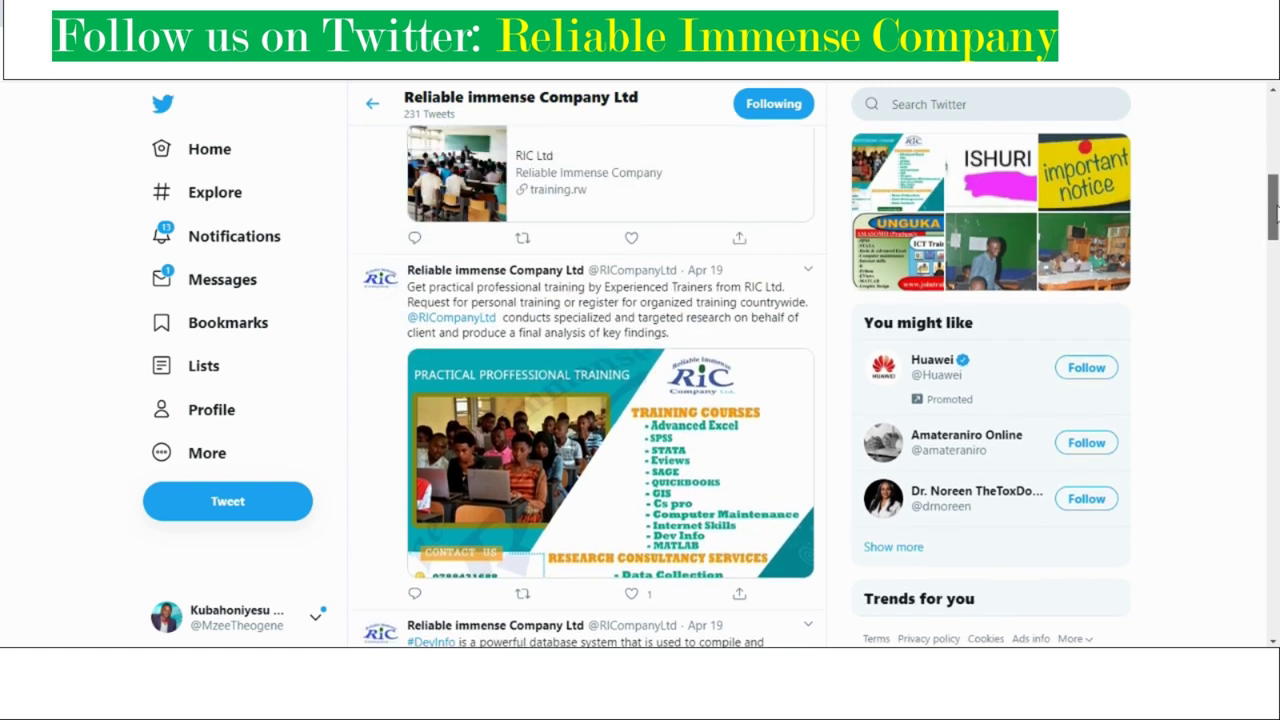
drag(1276, 207, 1274, 120)
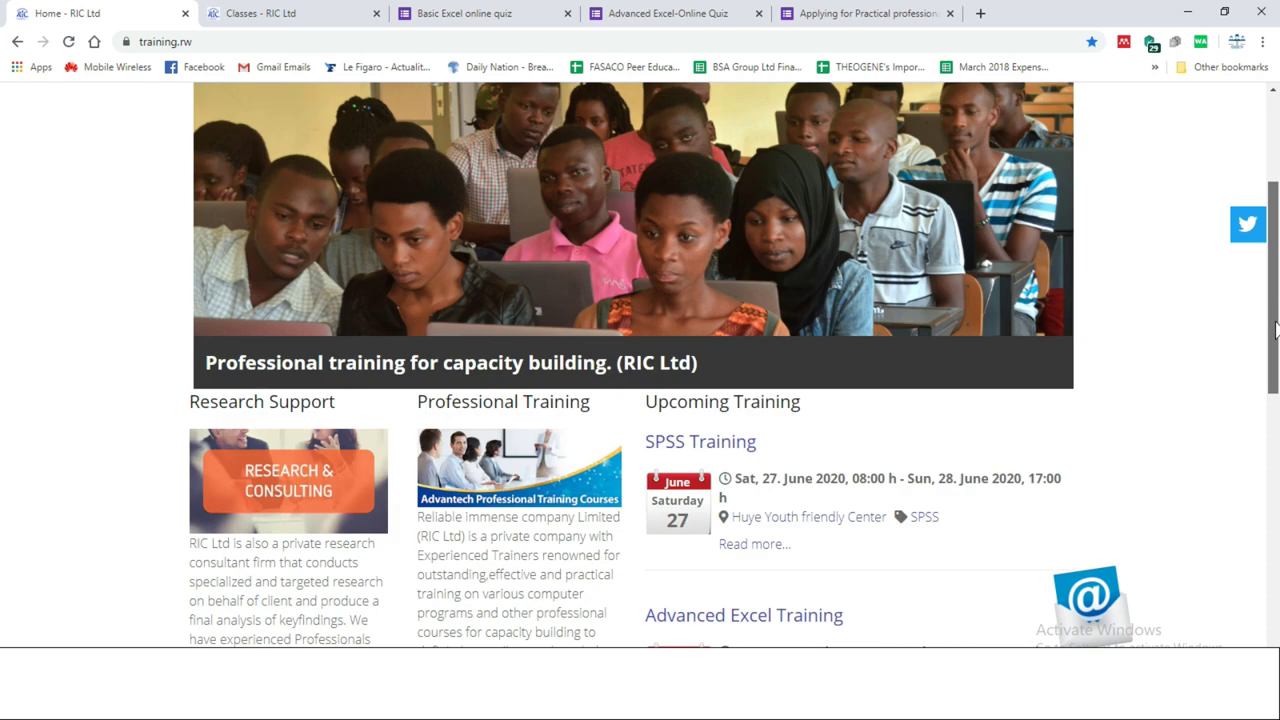
mouse_move(1276, 327)
mouse_down()
mouse_move(1274, 590)
mouse_move(1274, 578)
mouse_up()
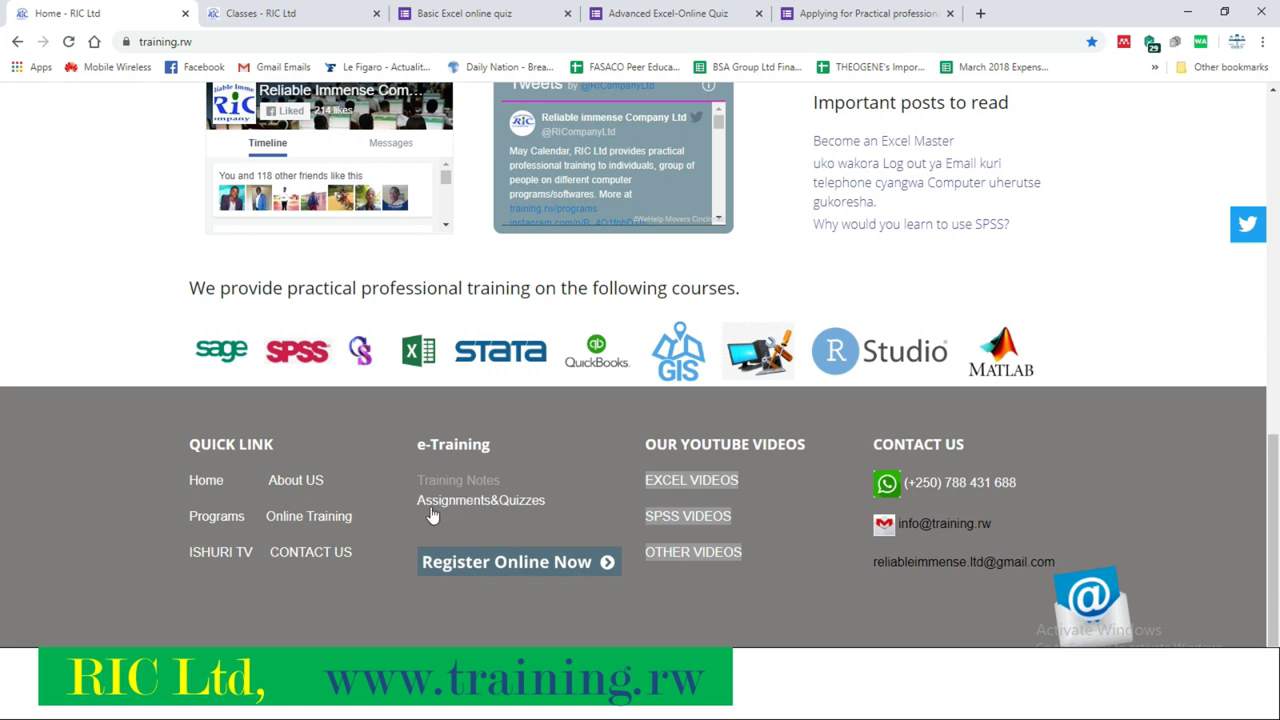
Step: Go to the Classes - RIC Ltd tab and scroll through its upcoming trainings and free quiz links
click(225, 10)
scroll(1258, 128, up, 3)
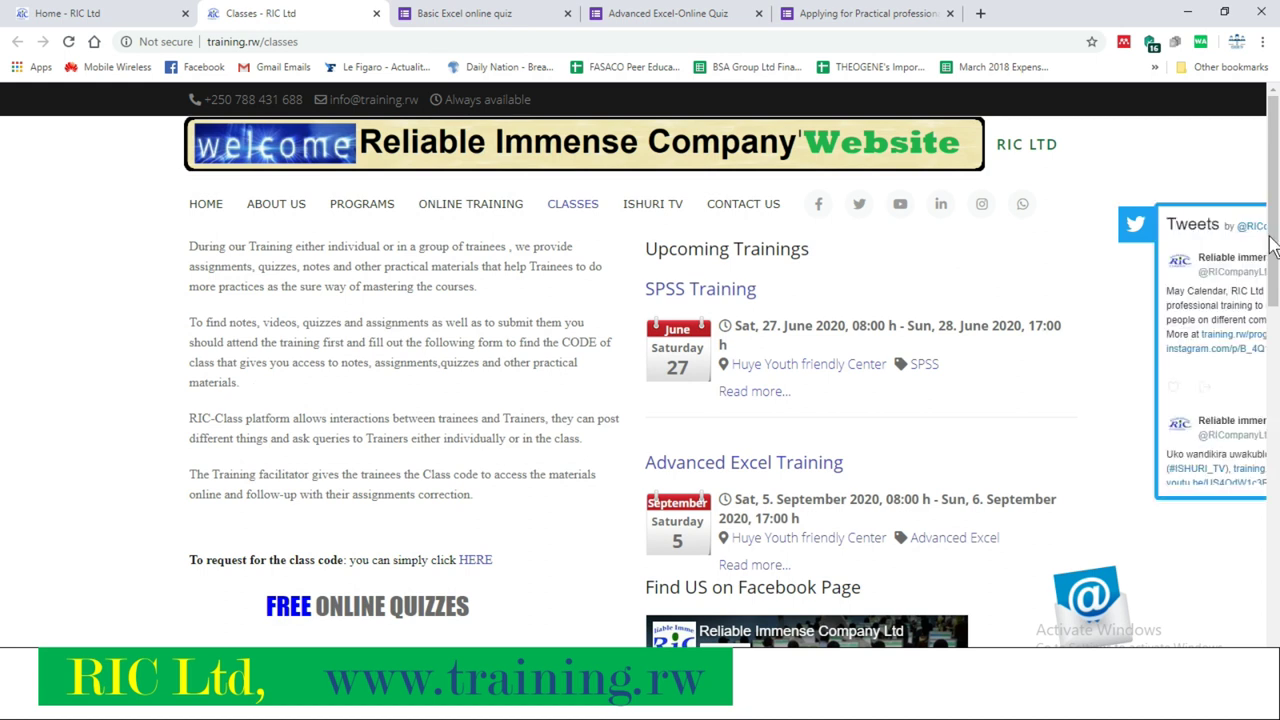
scroll(1272, 367, down, 3)
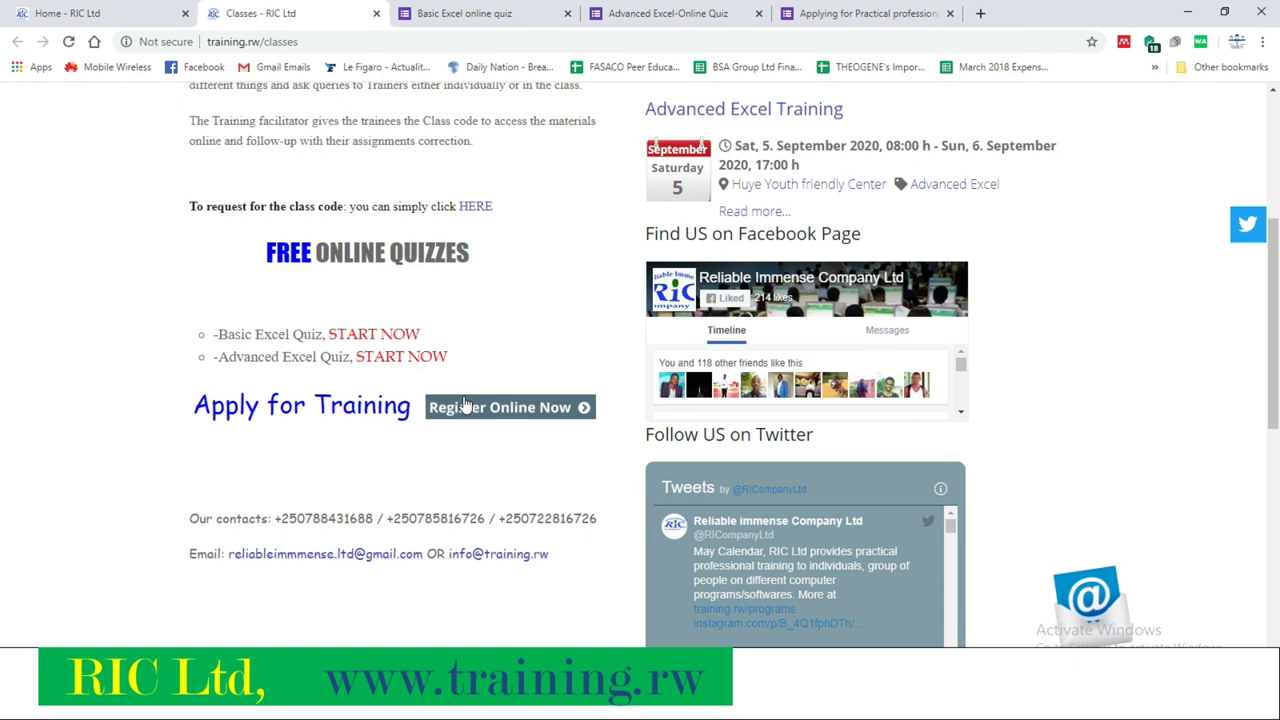
drag(1273, 290, 1273, 305)
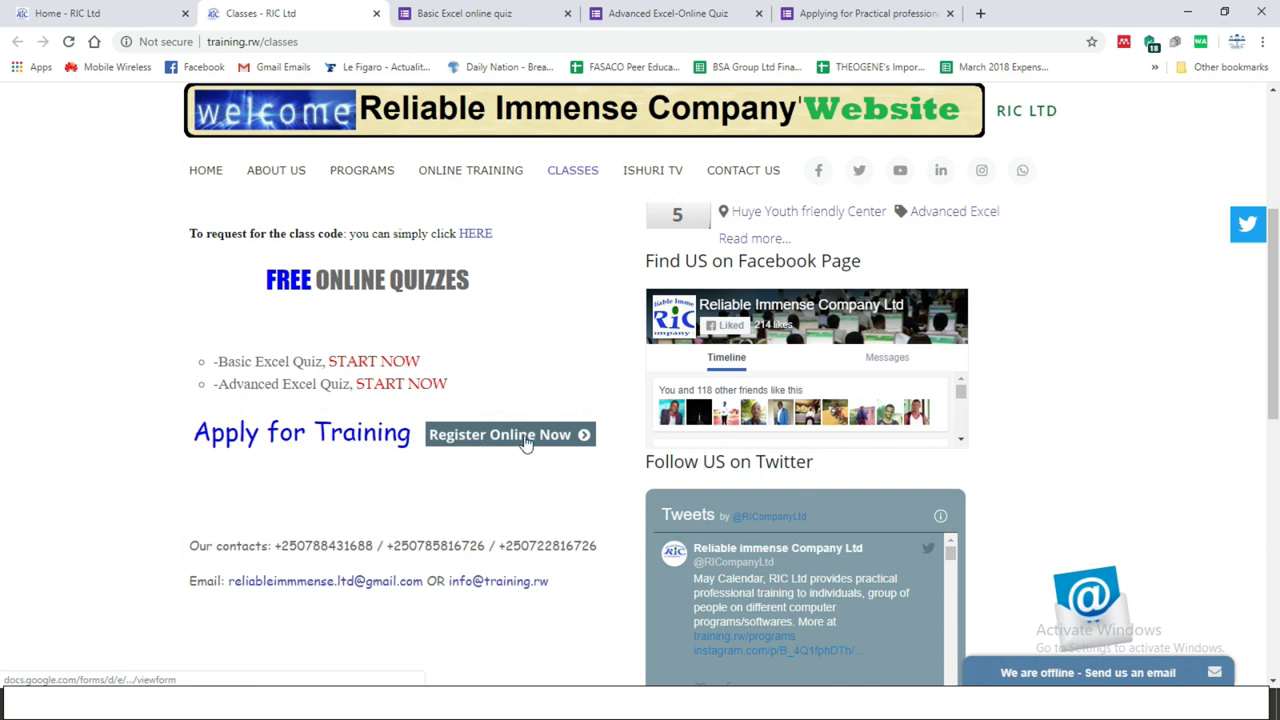
drag(1273, 377, 1256, 262)
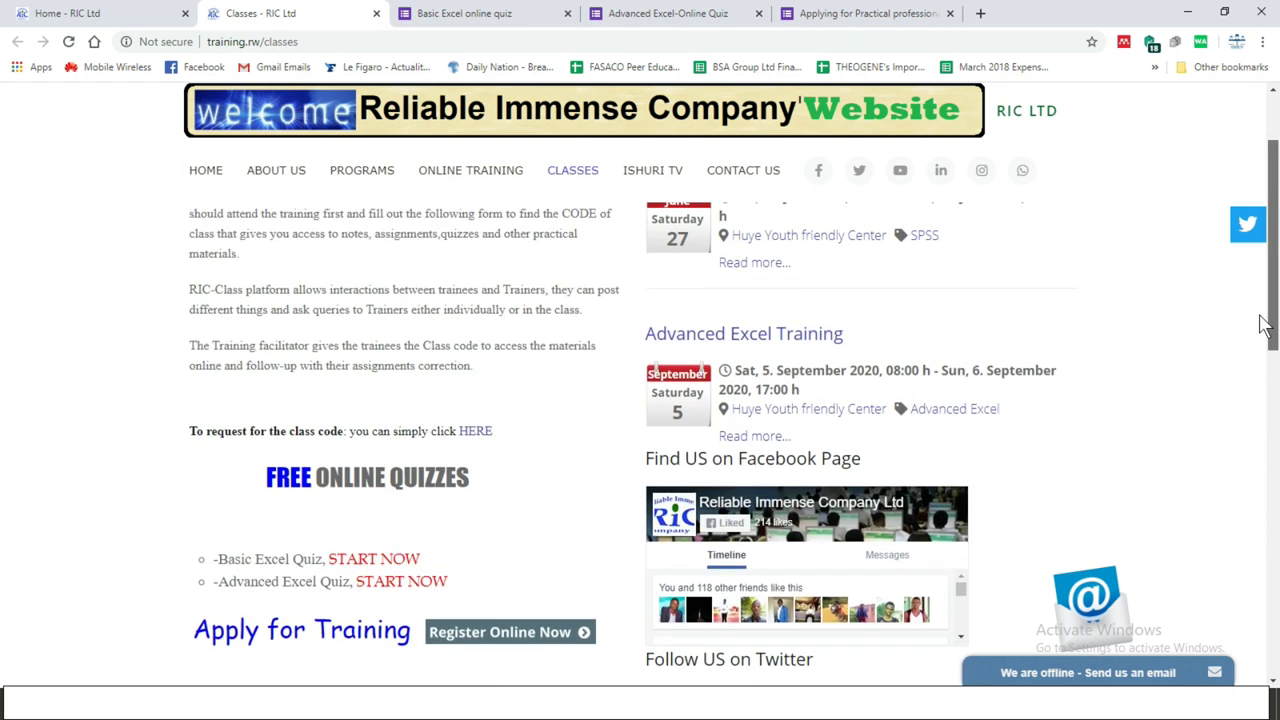
scroll(1252, 370, down, 3)
scroll(1255, 371, down, 2)
scroll(1253, 330, up, 5)
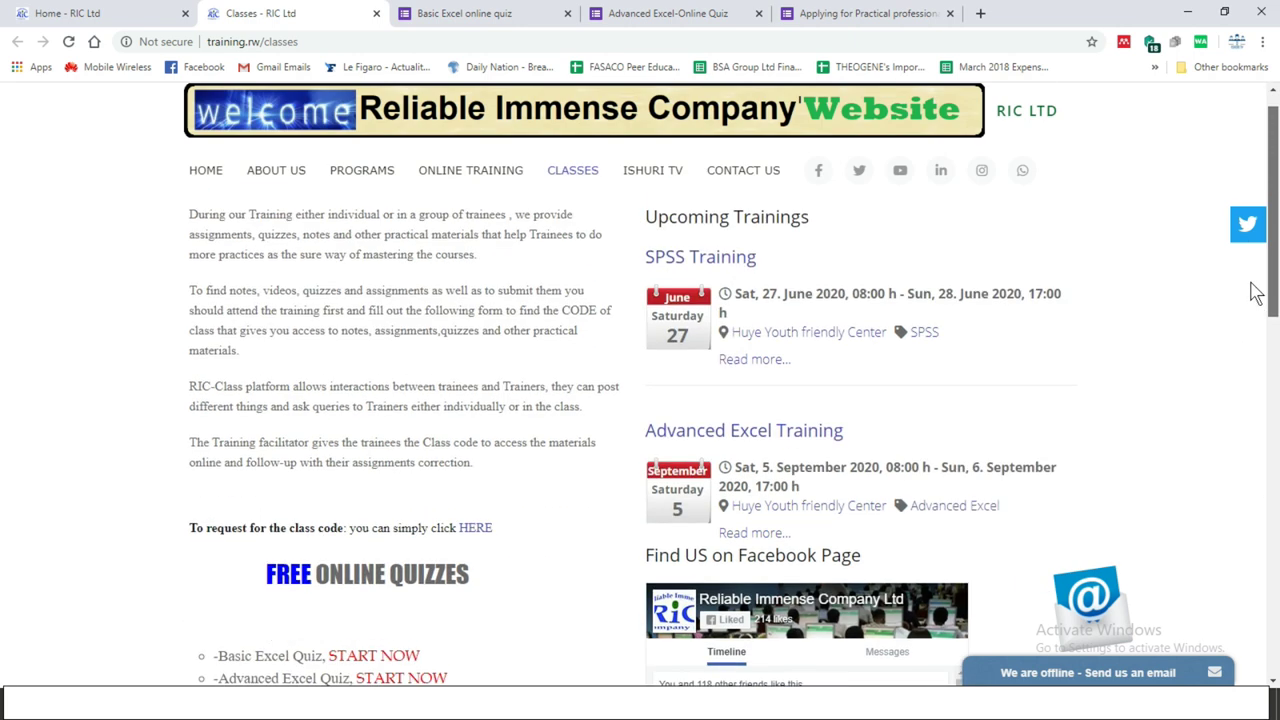
Step: Switch to the Basic Excel online quiz form and answer question 1 with Left
click(458, 13)
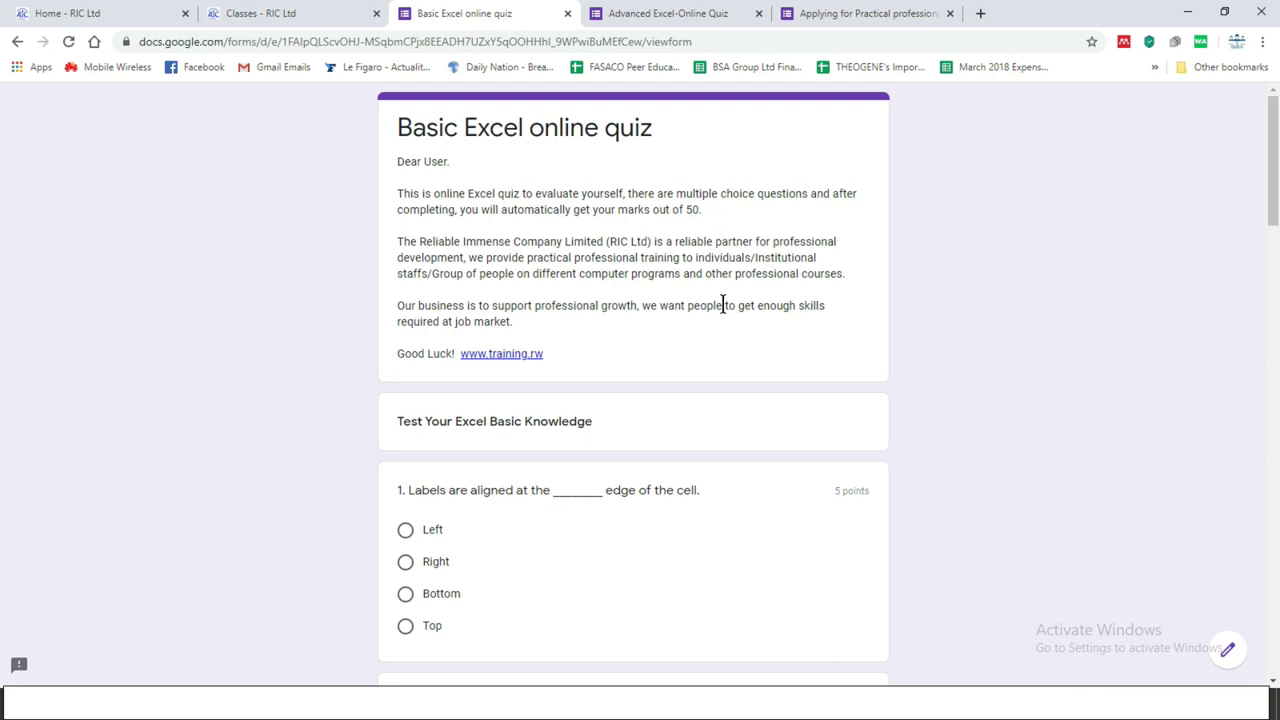
mouse_move(1272, 218)
mouse_down()
mouse_move(1272, 336)
mouse_move(1249, 437)
mouse_move(1246, 671)
mouse_move(1247, 347)
mouse_move(1233, 263)
mouse_up()
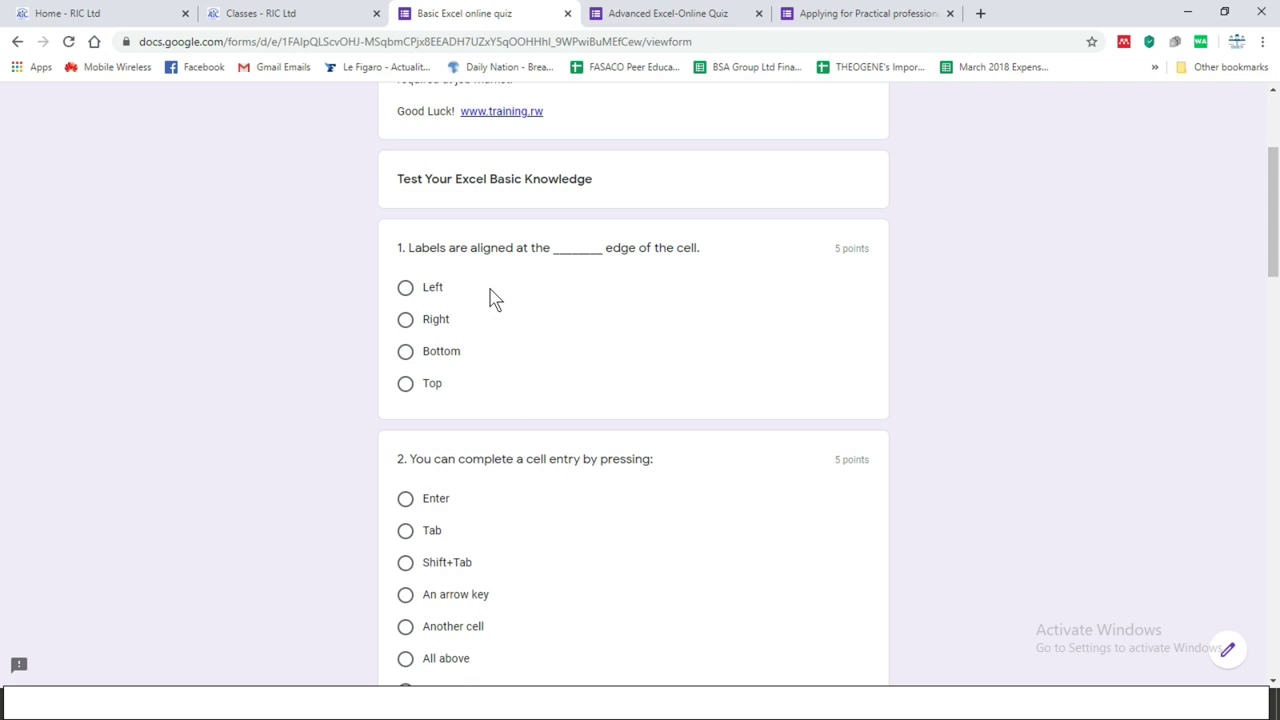
click(405, 290)
drag(1274, 213, 1275, 253)
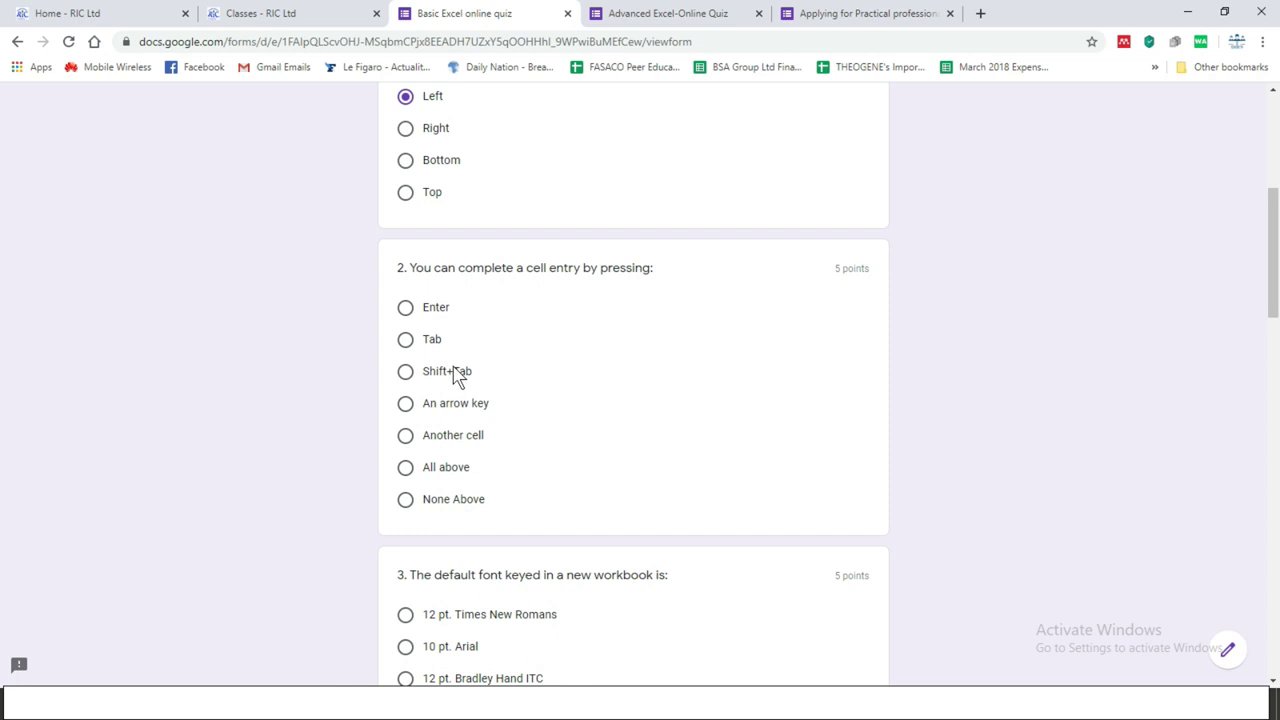
Step: Answer questions 2–5 with All above, 10 pt. Arial, True and Format painter
click(407, 470)
drag(1274, 312, 1271, 366)
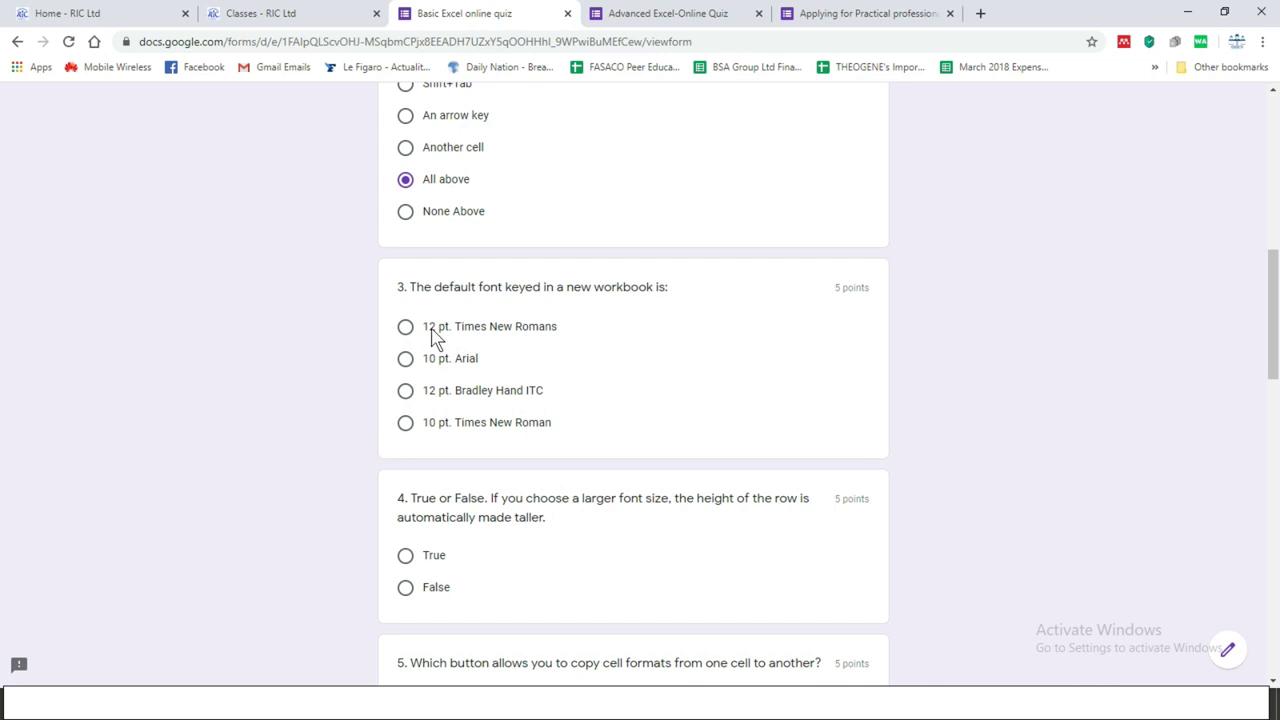
click(407, 368)
drag(1273, 358, 1272, 395)
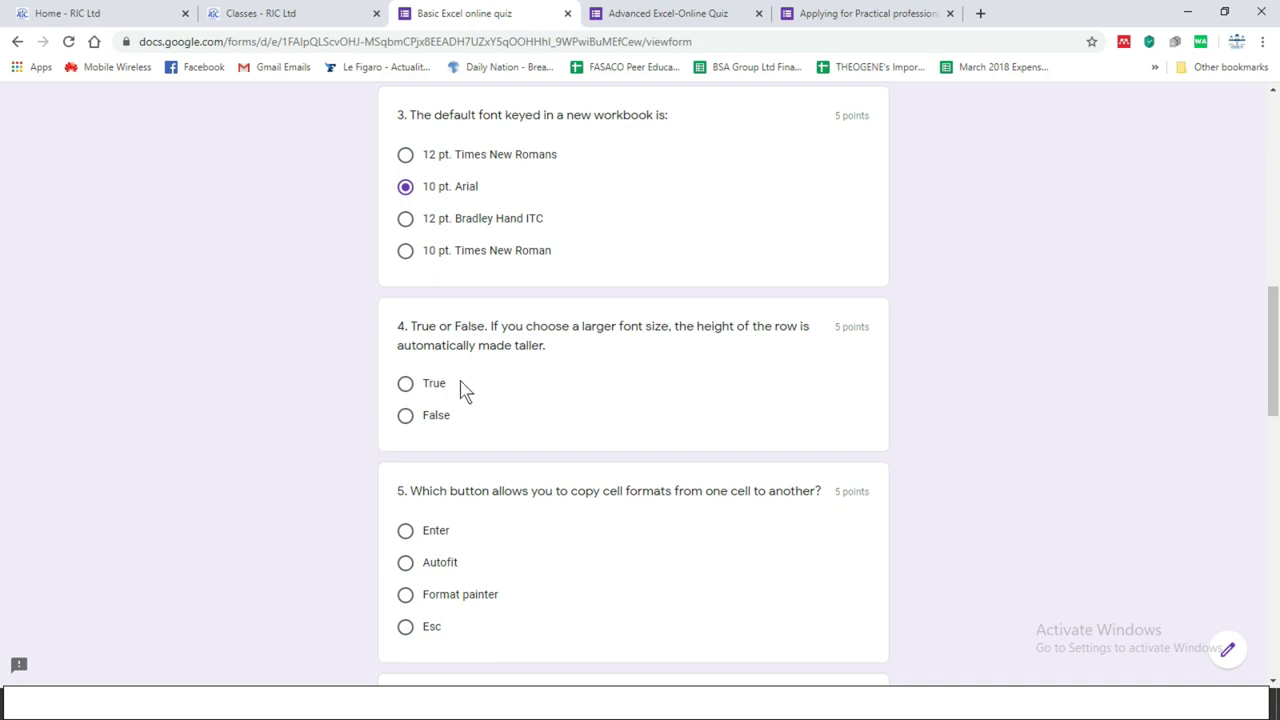
click(405, 385)
click(405, 595)
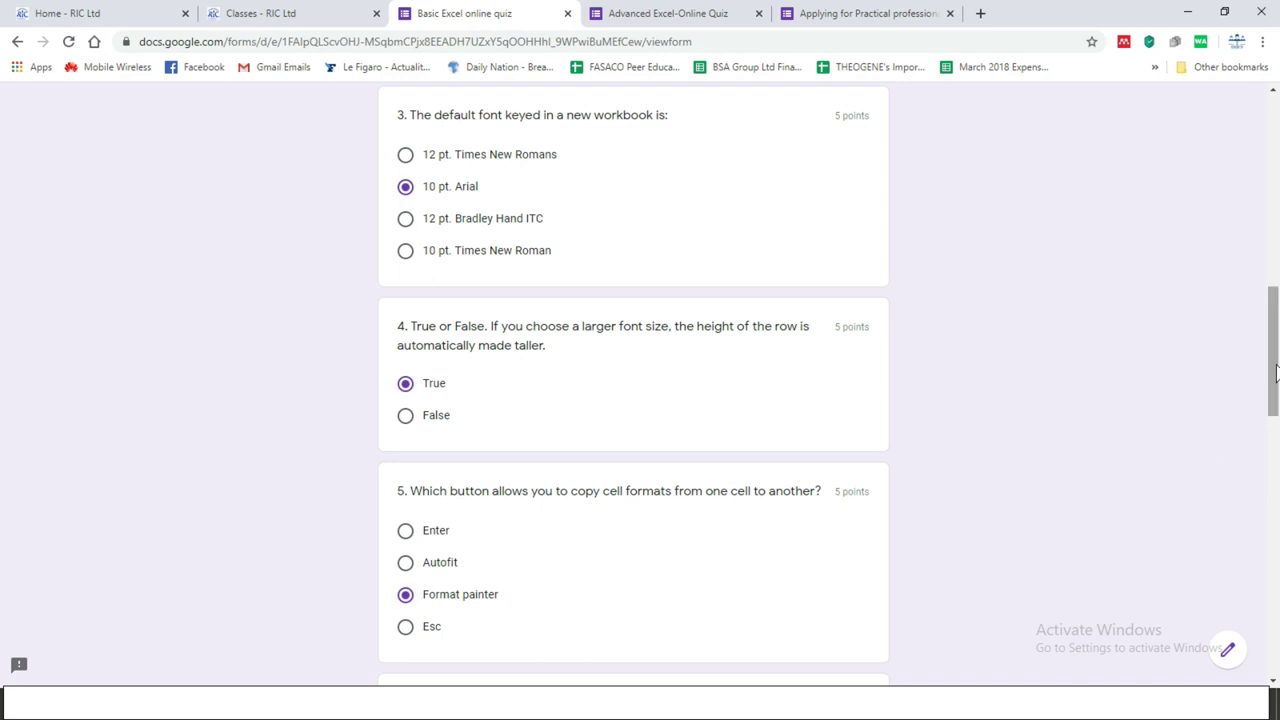
Step: Answer question 6 with Range and question 7 with 'It is highlighted on the screen'
drag(1274, 372, 1274, 417)
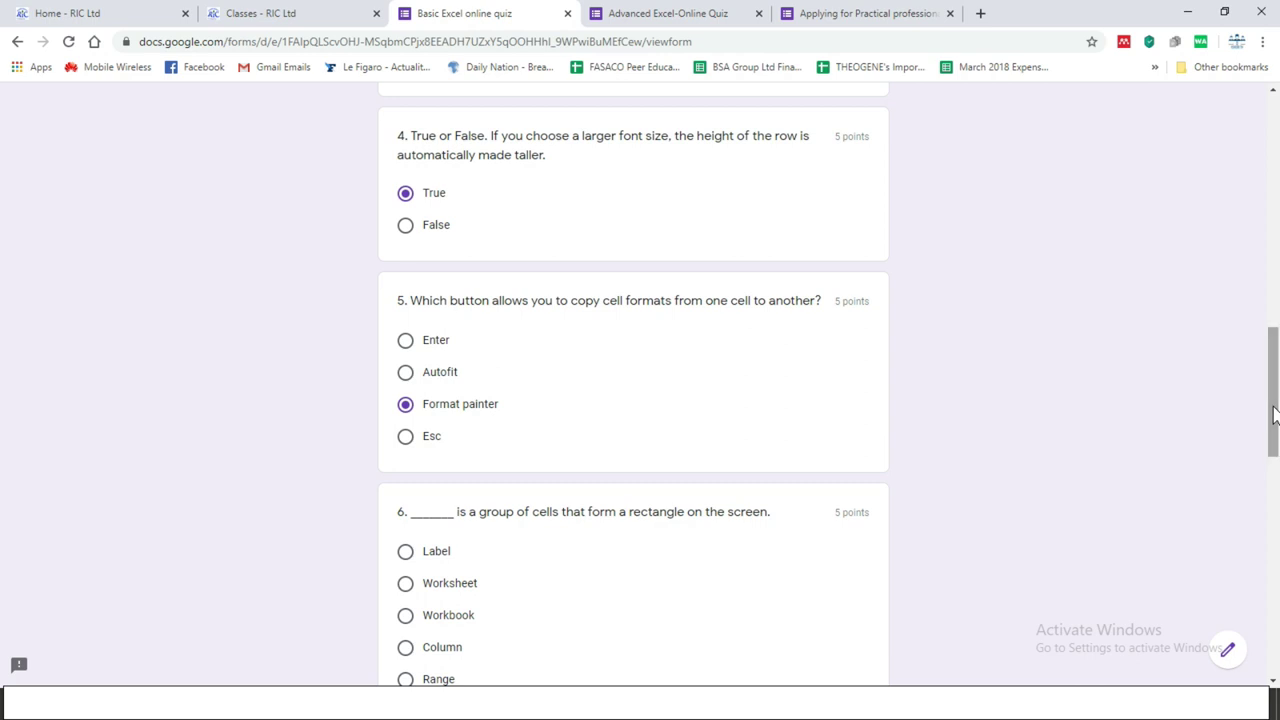
mouse_move(1274, 394)
mouse_down()
mouse_move(1270, 450)
mouse_move(1271, 437)
mouse_up()
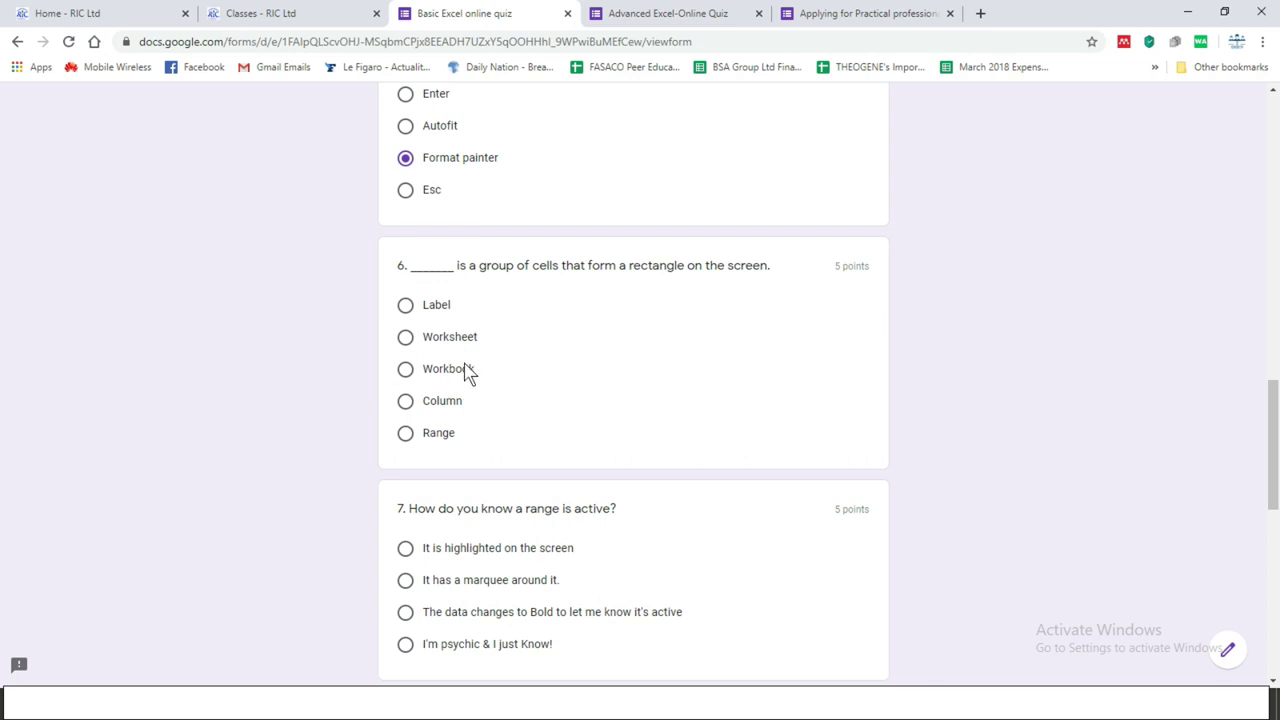
click(405, 433)
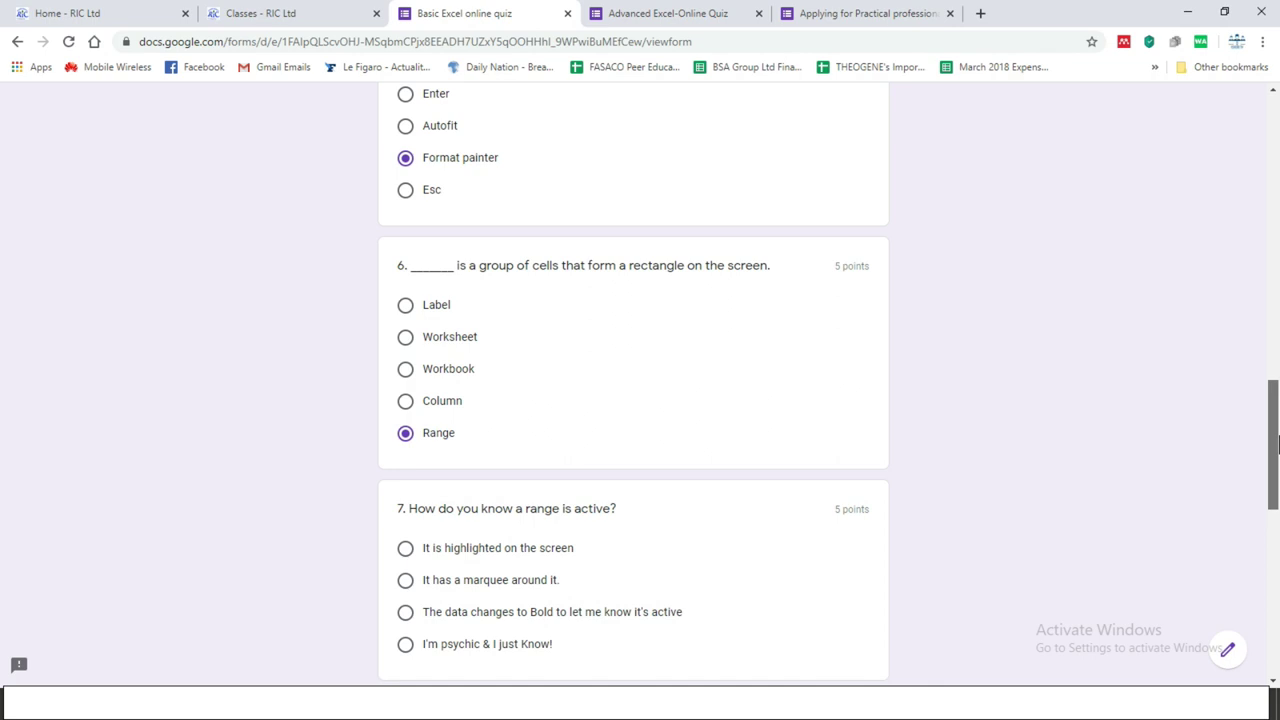
drag(1277, 444, 1273, 464)
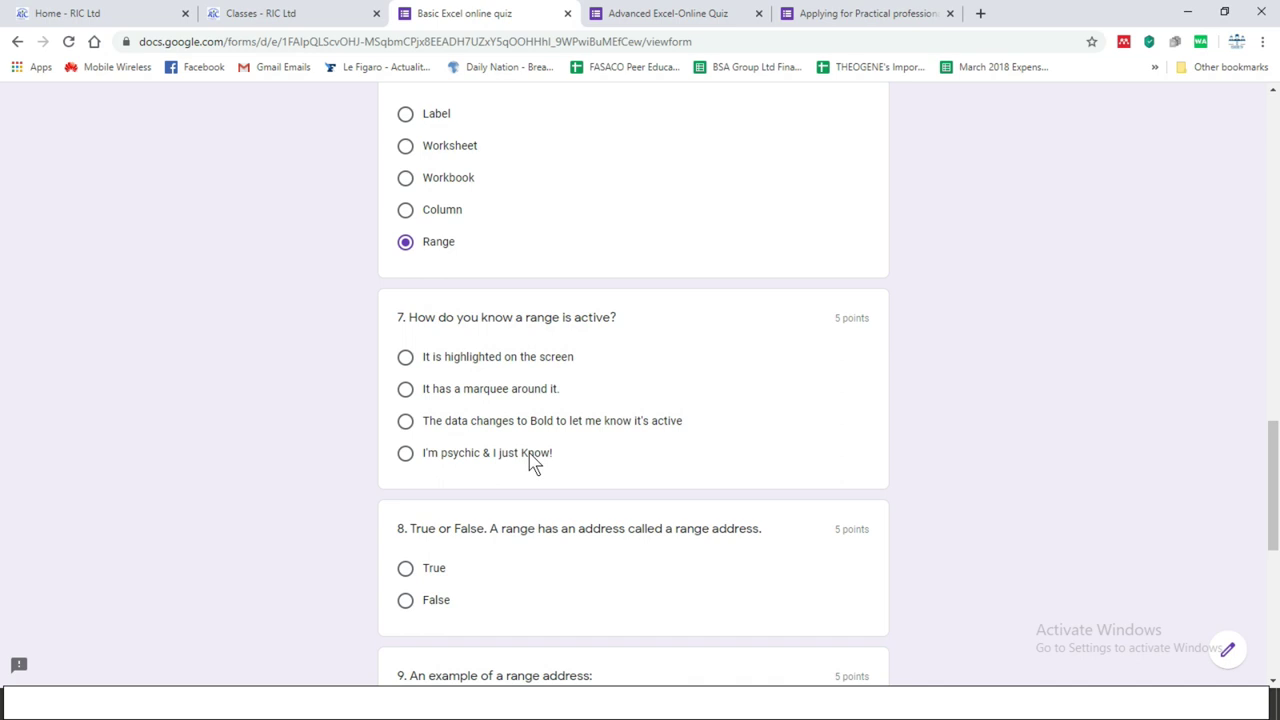
click(405, 359)
Step: Answer question 8 True and pick A1:B3 as the range example, then go to the next page
scroll(1272, 475, down, 2)
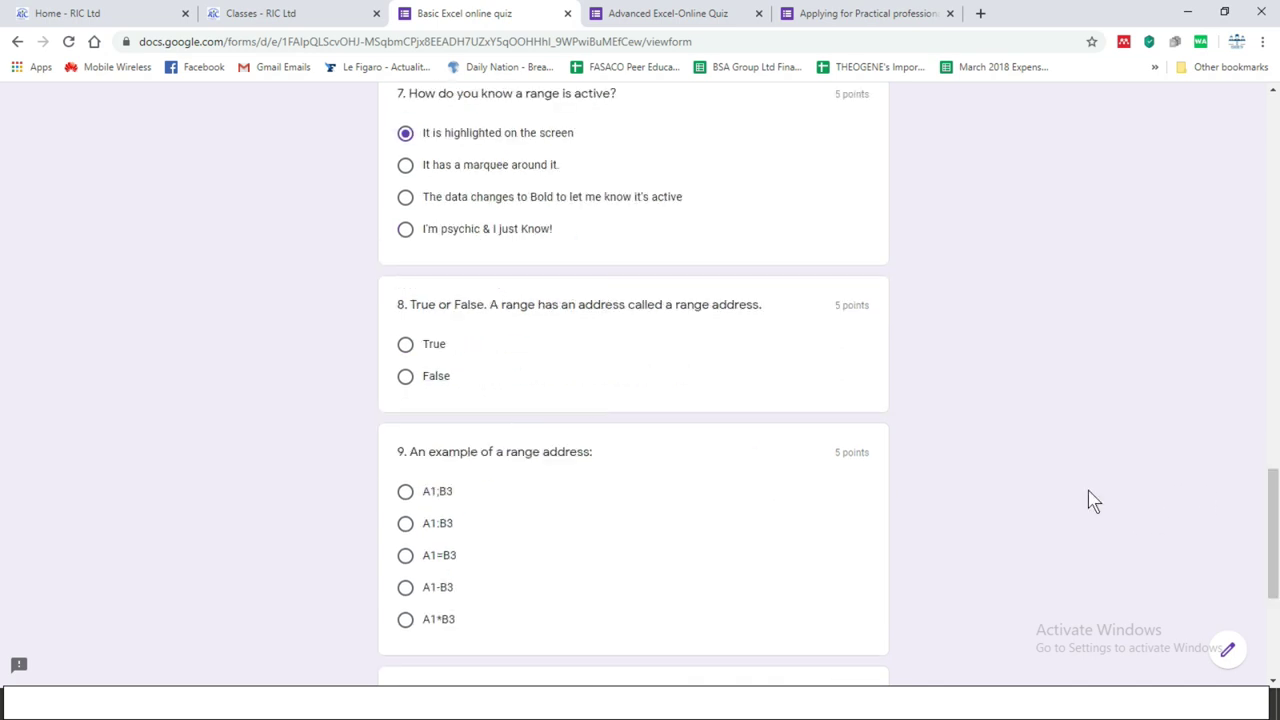
click(403, 345)
click(407, 526)
scroll(1276, 487, down, 2)
scroll(1150, 480, down, 1)
scroll(1018, 473, down, 1)
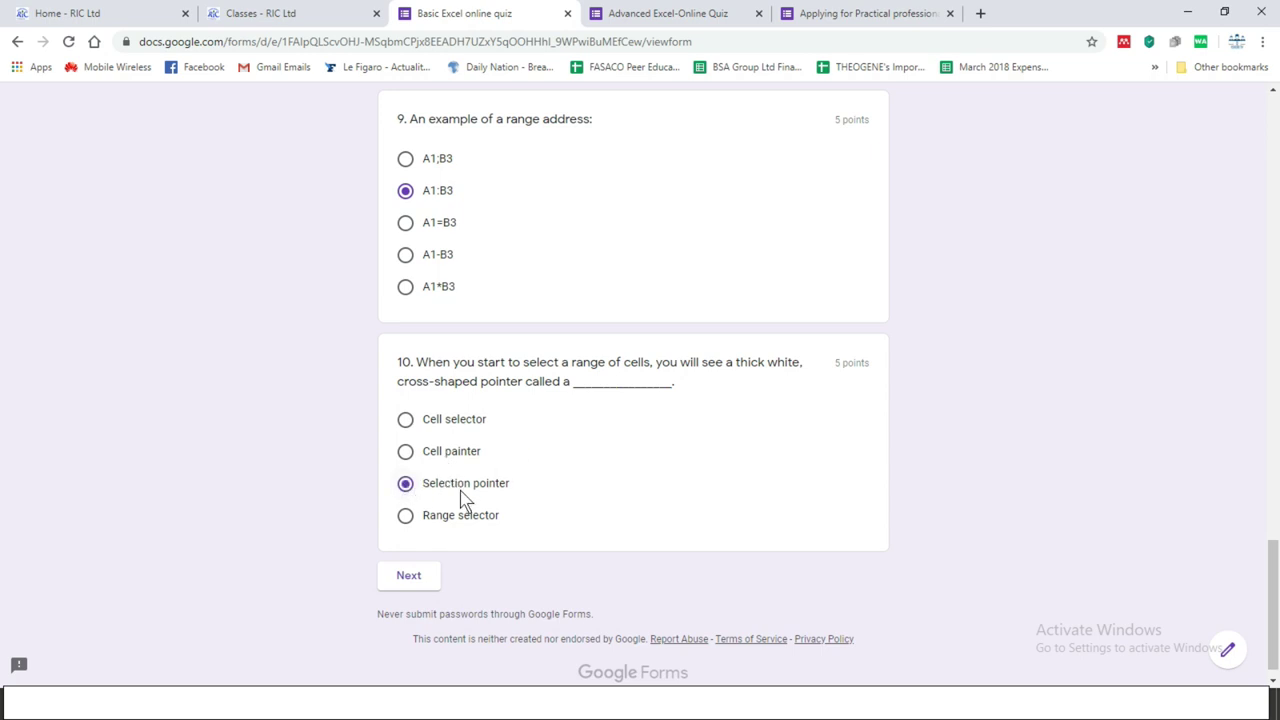
click(409, 578)
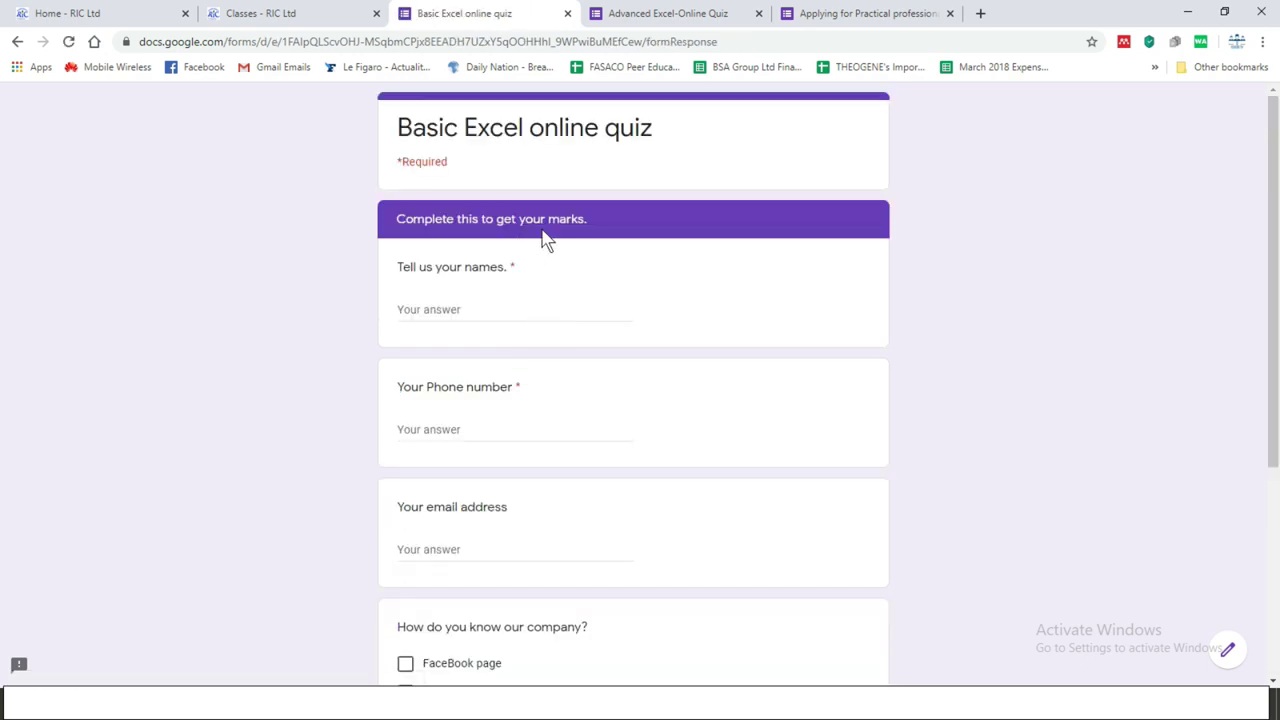
Step: Enter the participant's names and fill the phone and e-mail fields from the saved suggestion
click(426, 306)
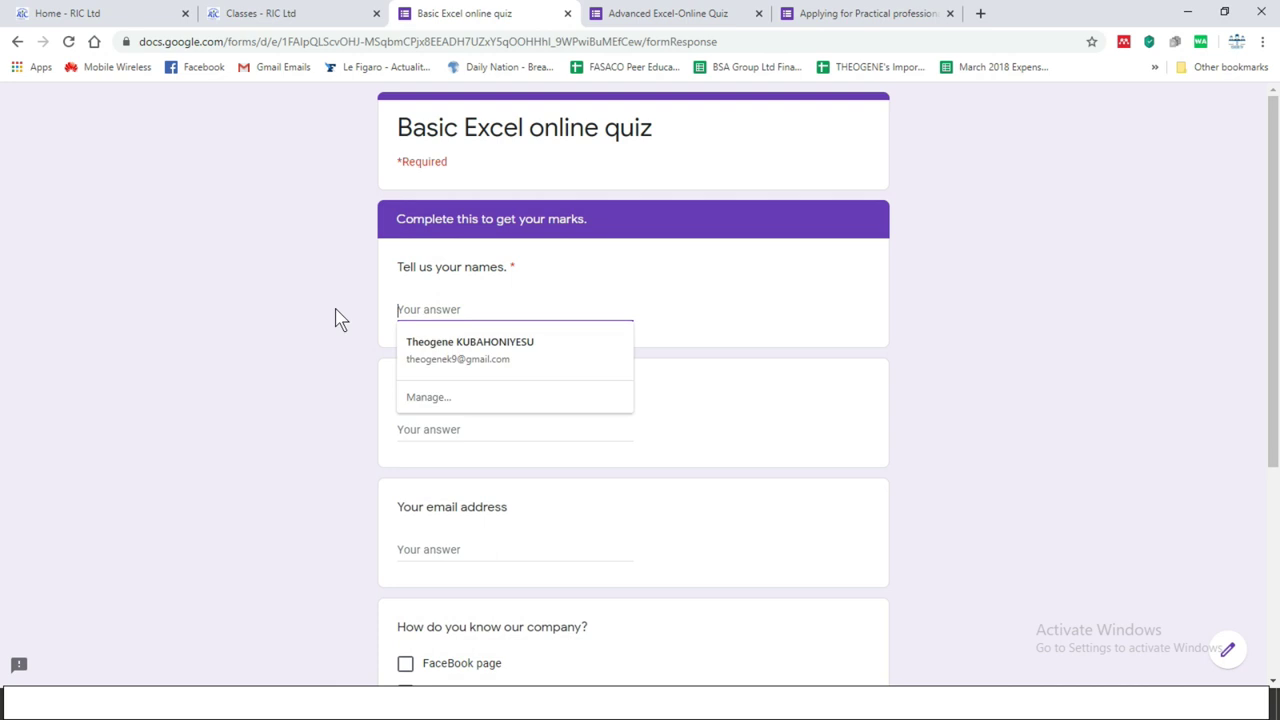
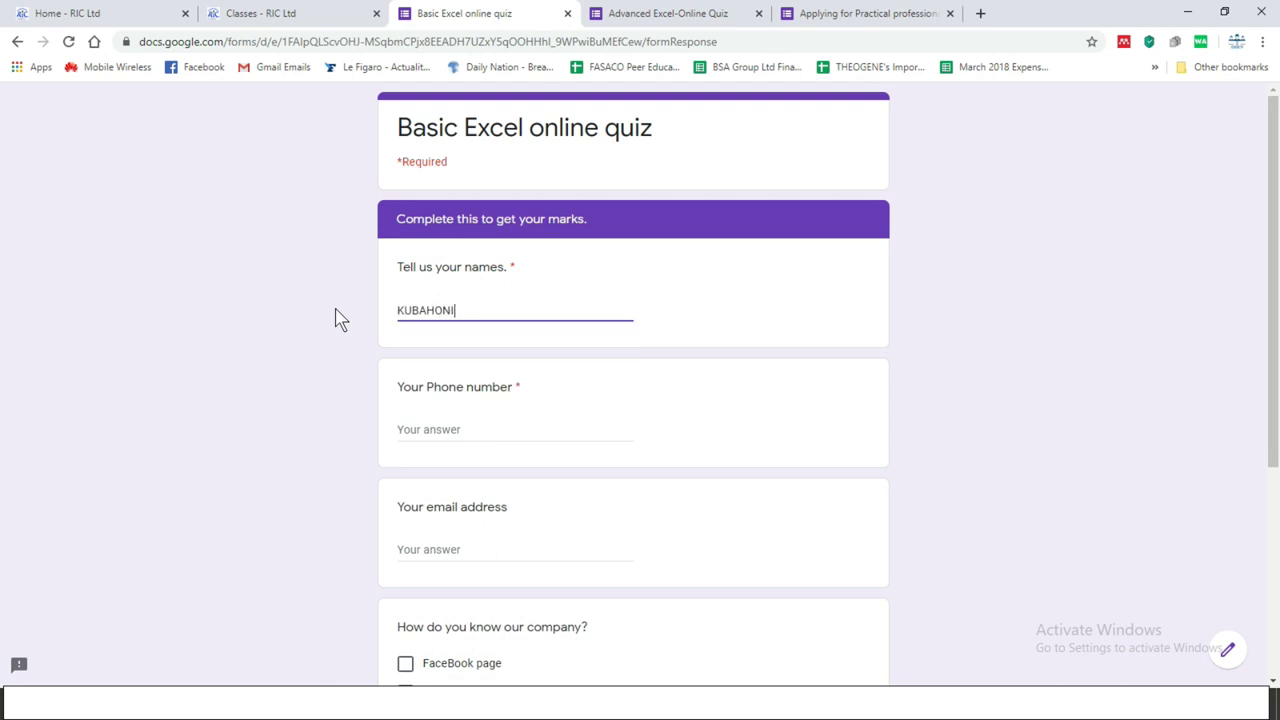
click(425, 429)
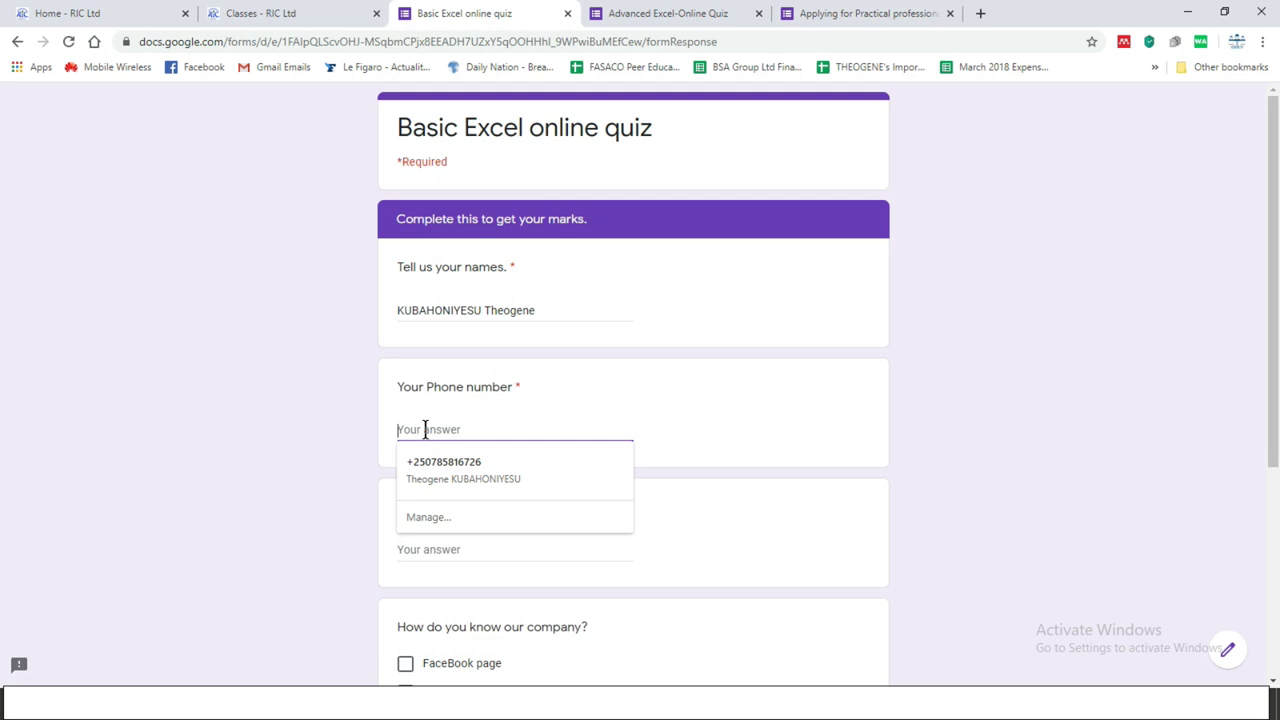
click(452, 470)
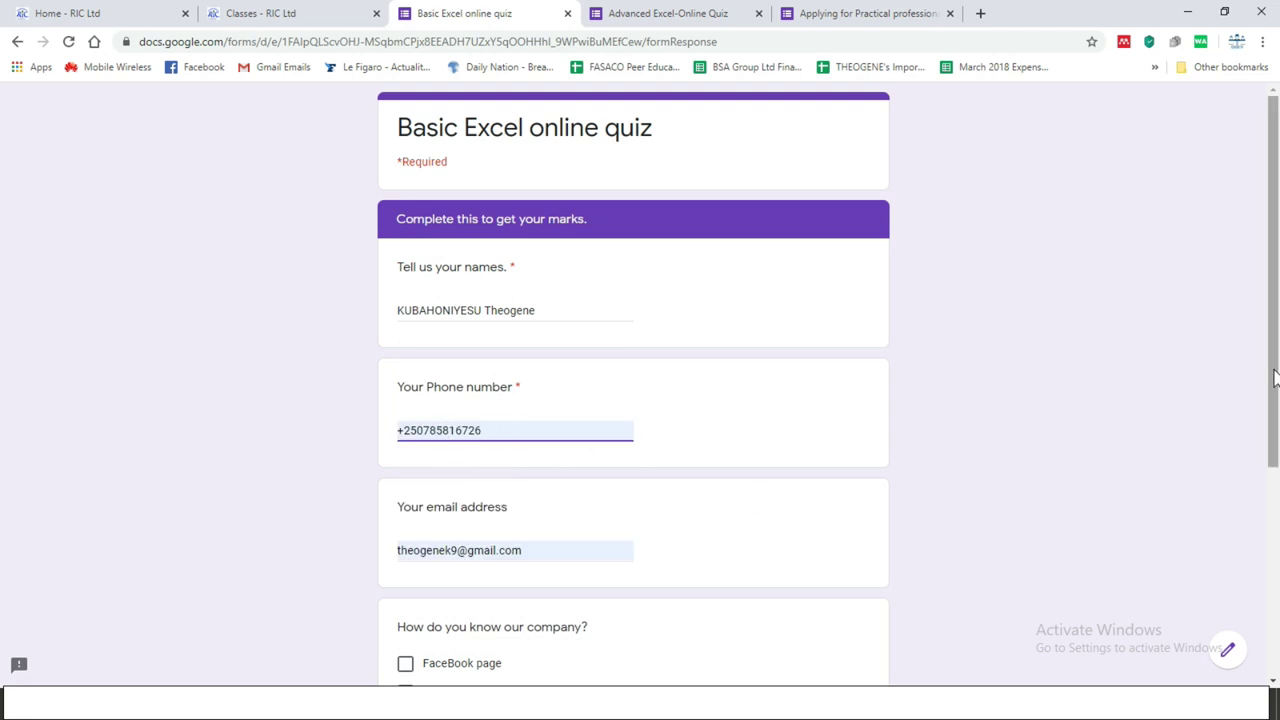
Step: Tick Whatsapp and Website as how they know the company and submit the quiz
drag(1274, 371, 1272, 462)
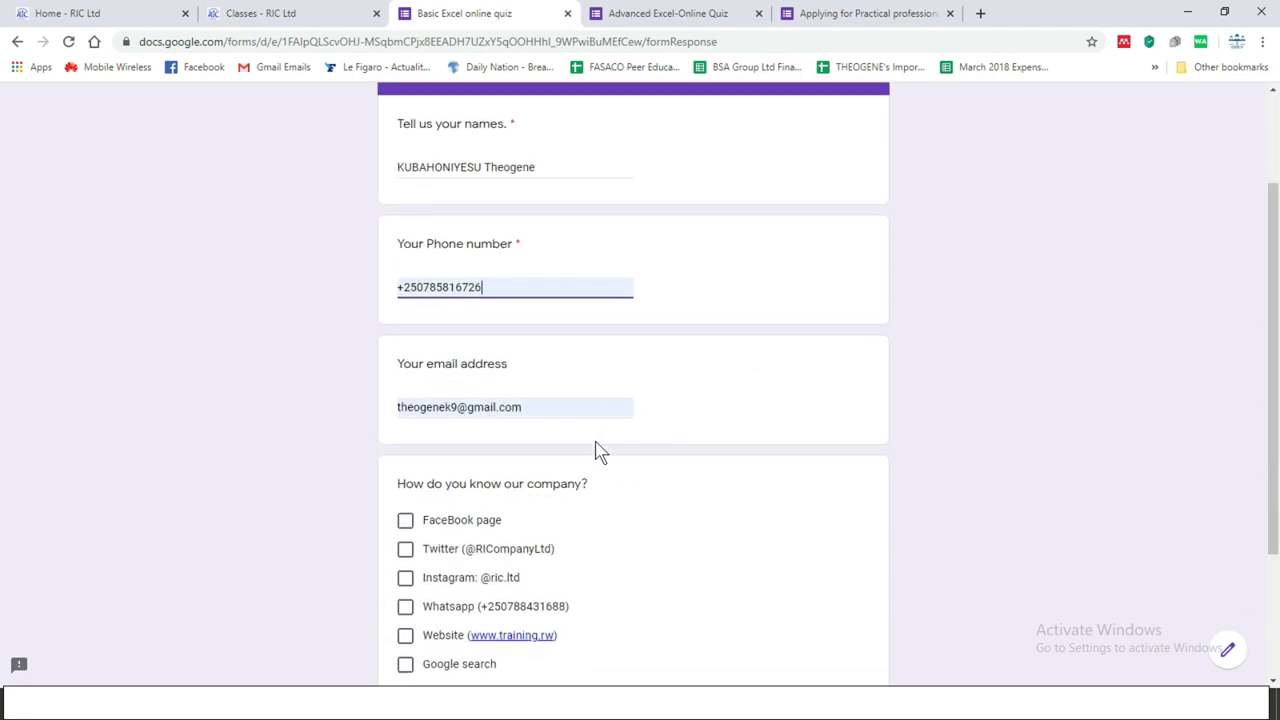
drag(1274, 400, 1274, 468)
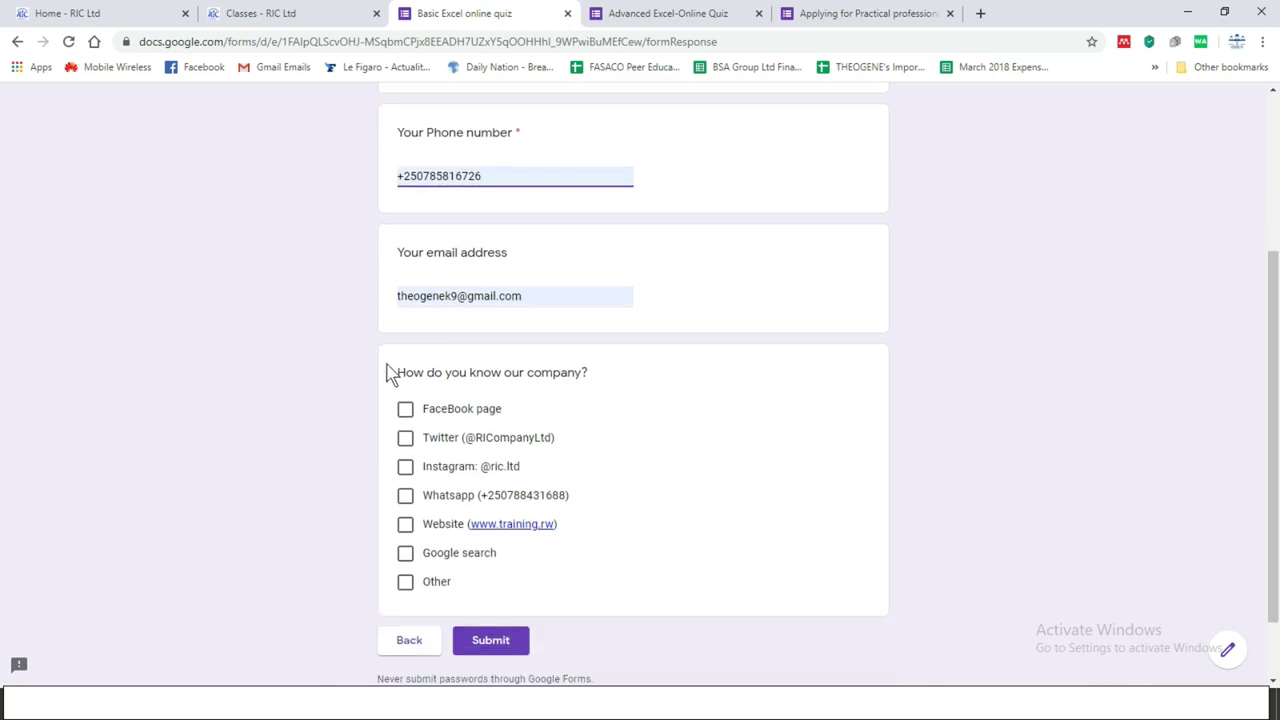
click(405, 496)
click(404, 524)
click(497, 644)
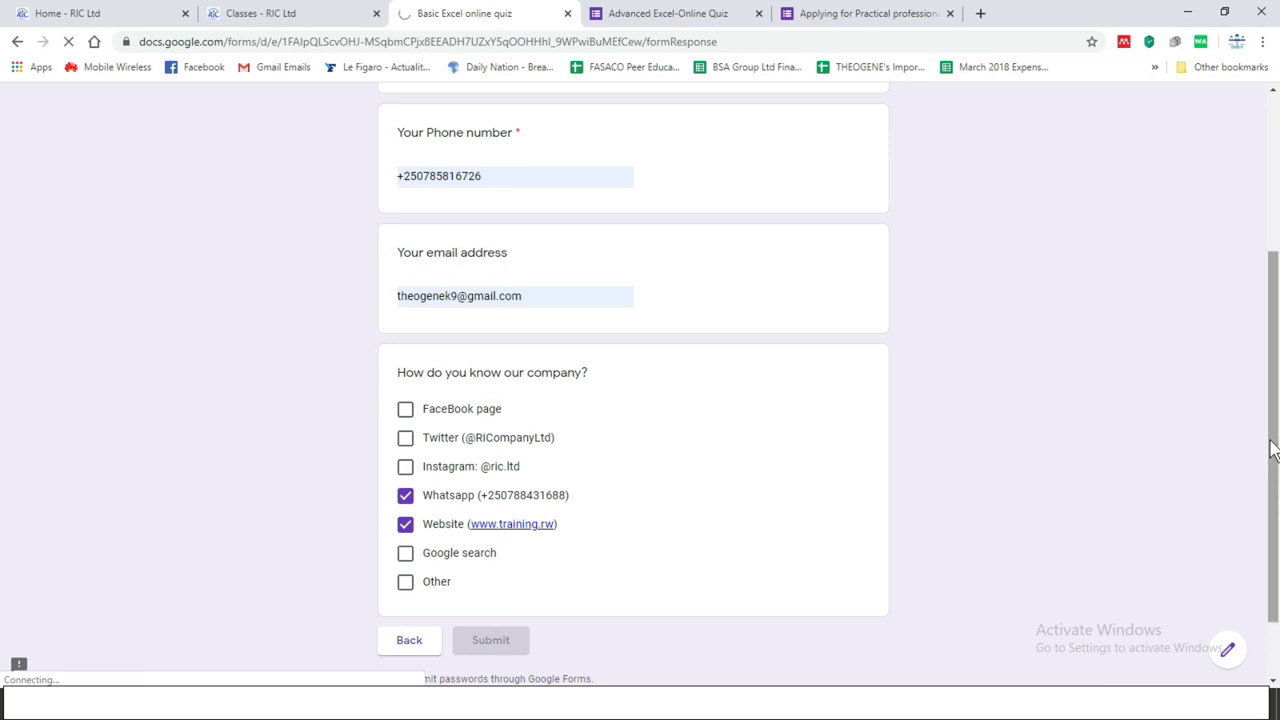
Step: Open the quiz score in a new tab from the confirmation page
mouse_move(1272, 440)
mouse_down()
mouse_move(1272, 268)
mouse_move(1258, 210)
mouse_up()
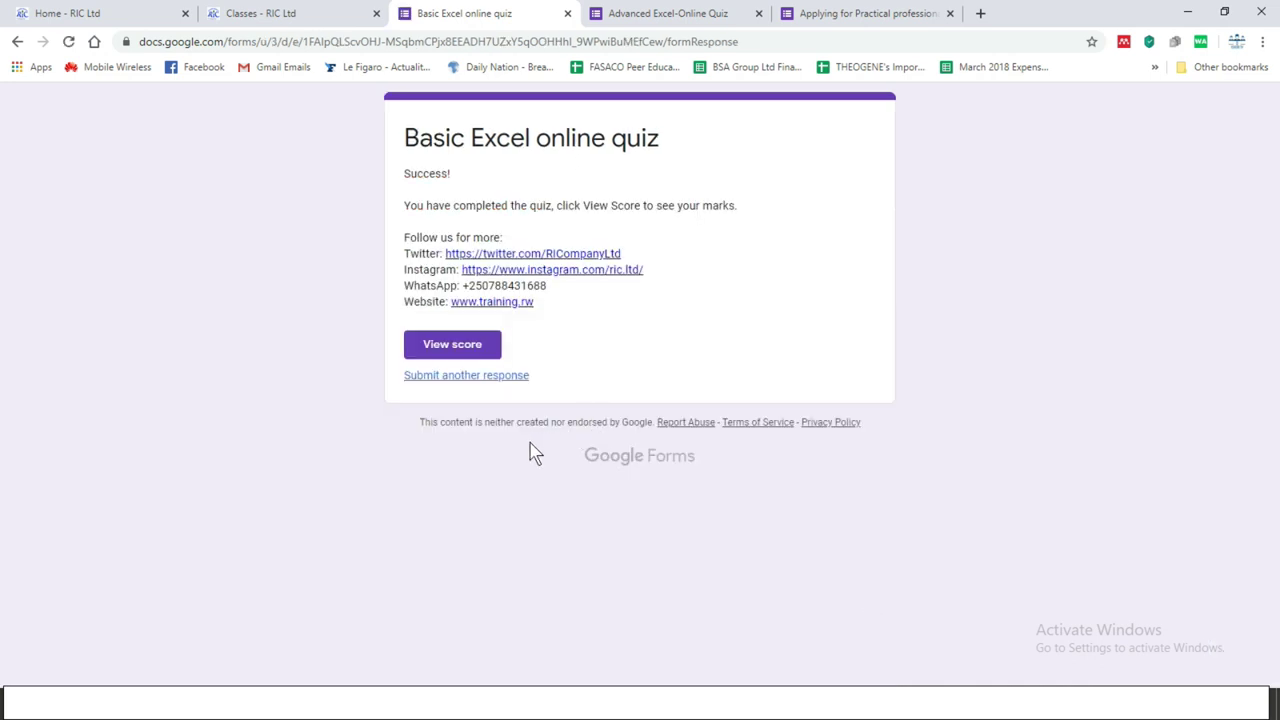
click(458, 346)
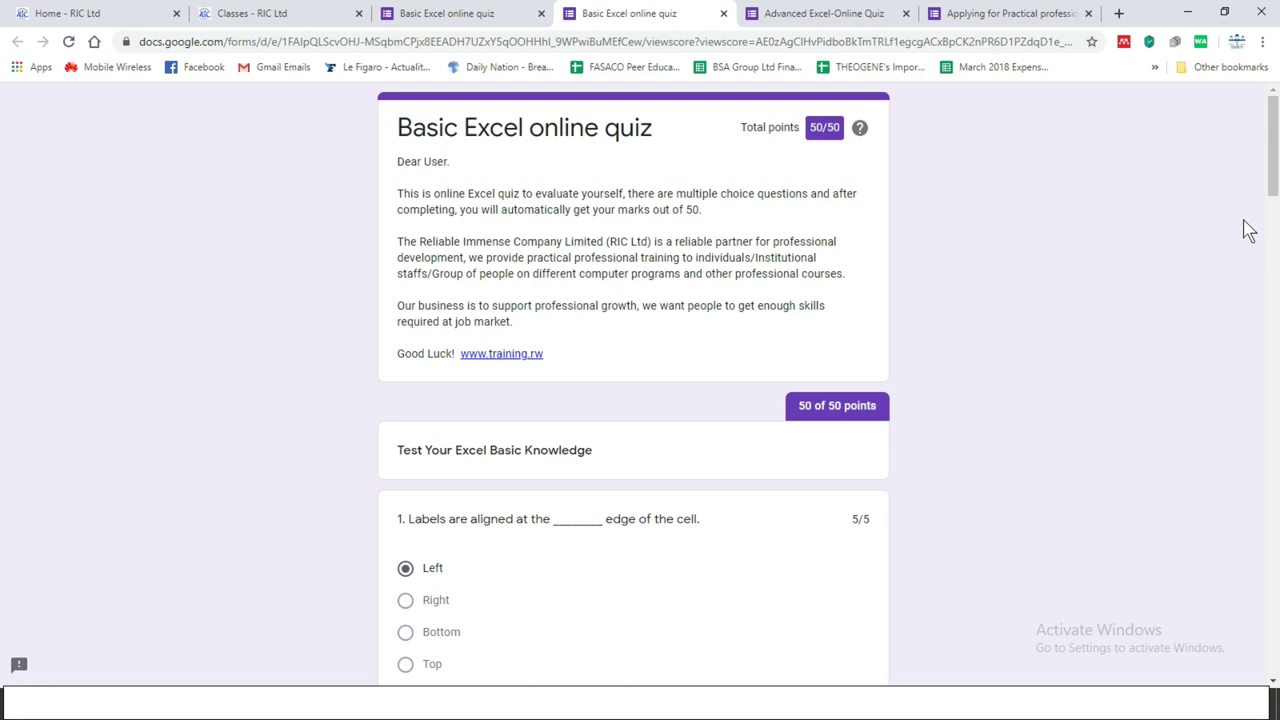
Step: Review the 50/50 score page, then return to the training.rw home page
mouse_move(1272, 174)
mouse_down()
mouse_move(1273, 610)
mouse_move(1270, 480)
mouse_move(1183, 162)
mouse_up()
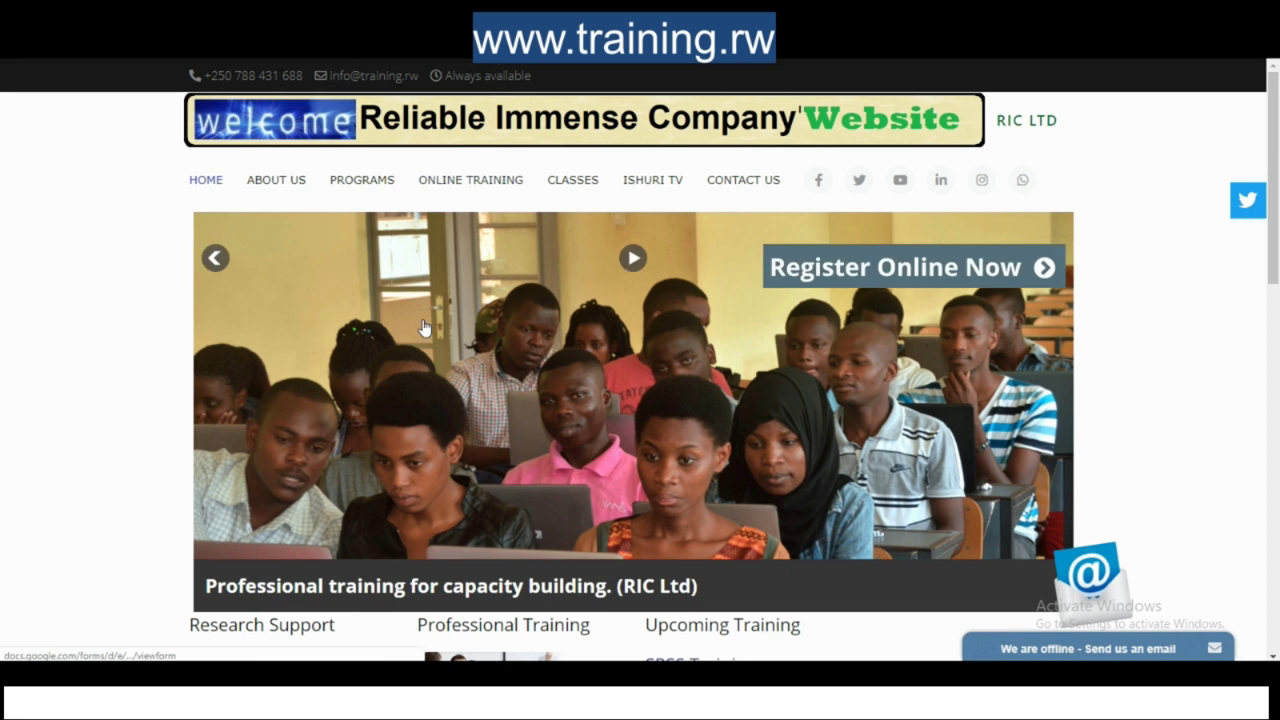
mouse_move(633, 410)
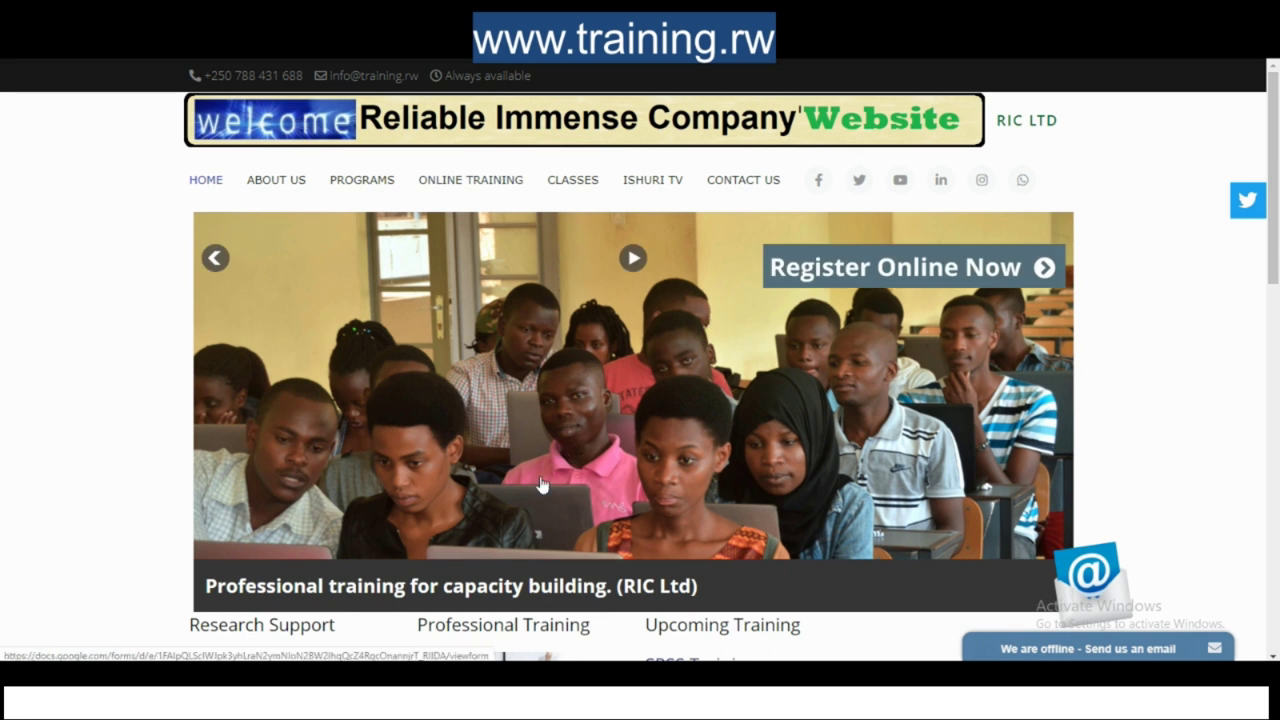
Step: Step the home-page slideshow back two slides to the Practical Professional Training banner, then scroll down to the footer
click(215, 259)
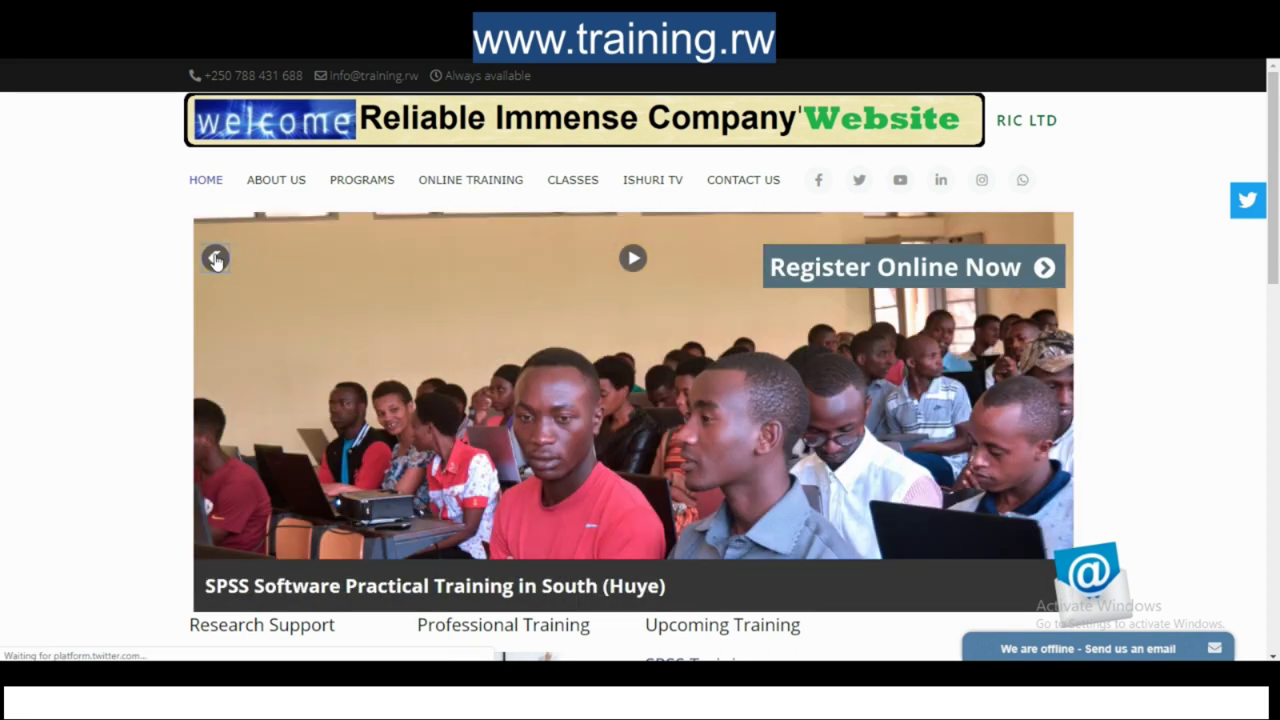
click(215, 259)
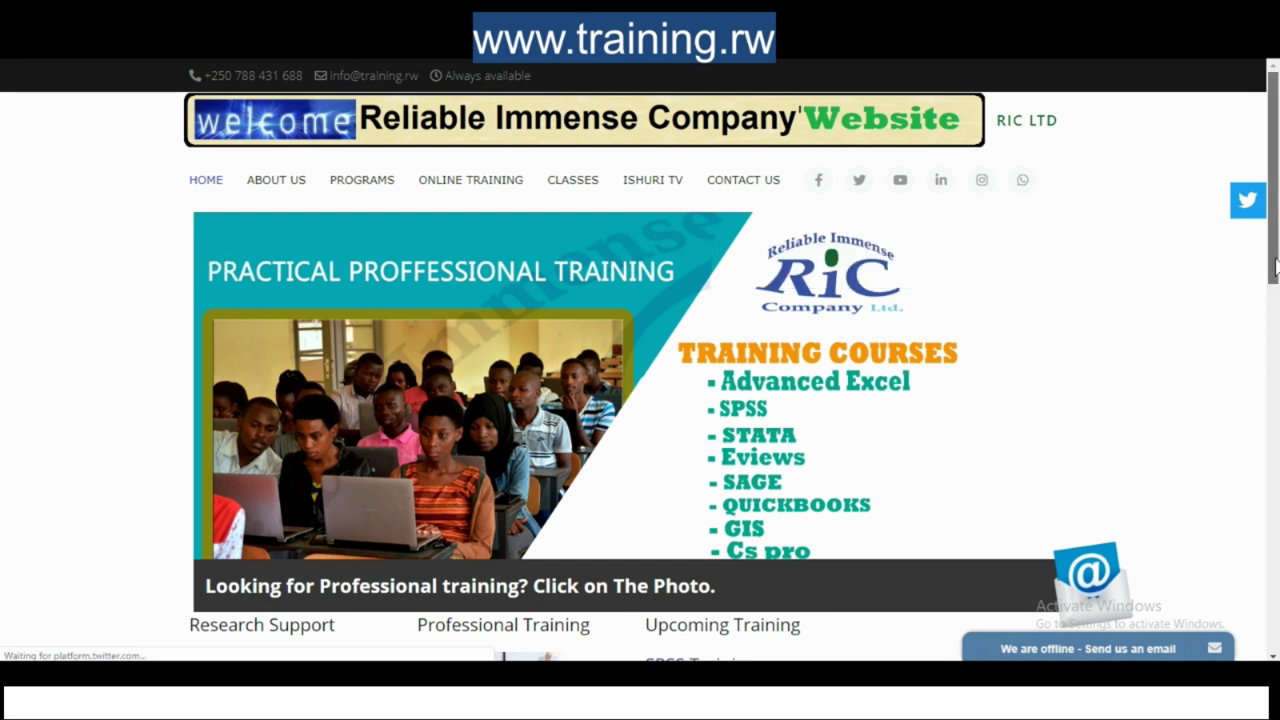
scroll(1275, 275, down, 1)
drag(1275, 278, 1274, 600)
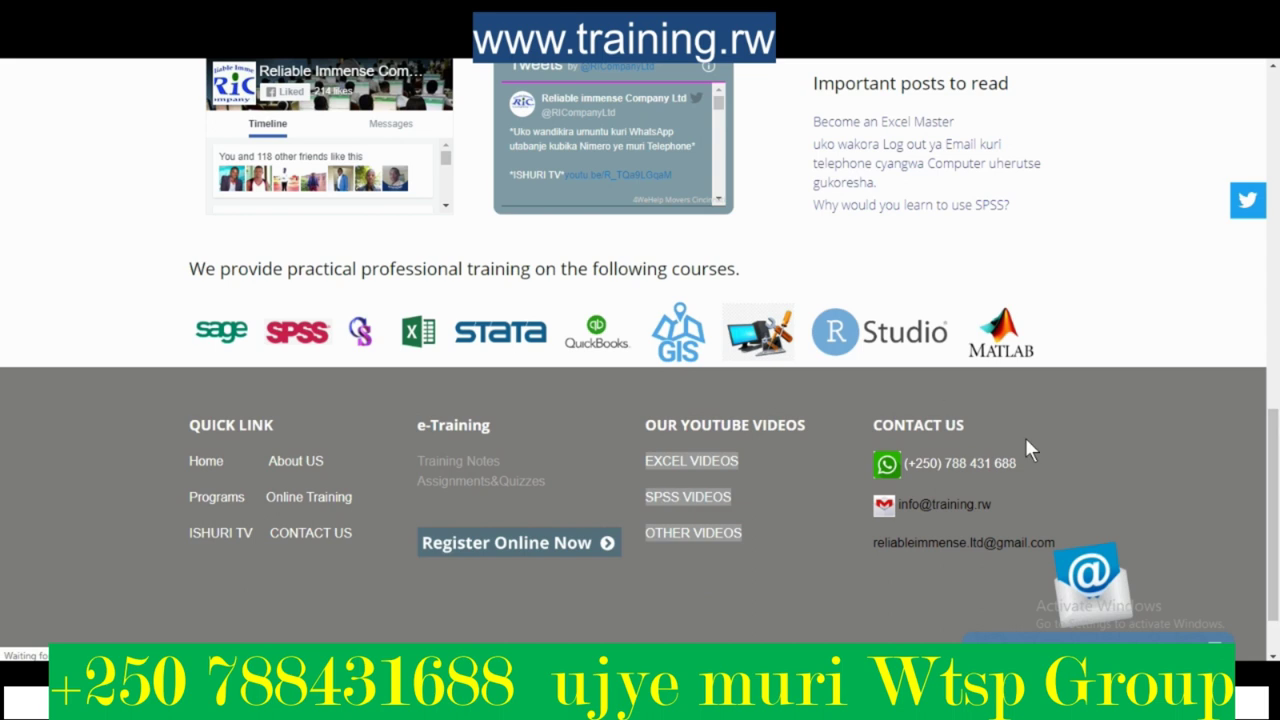